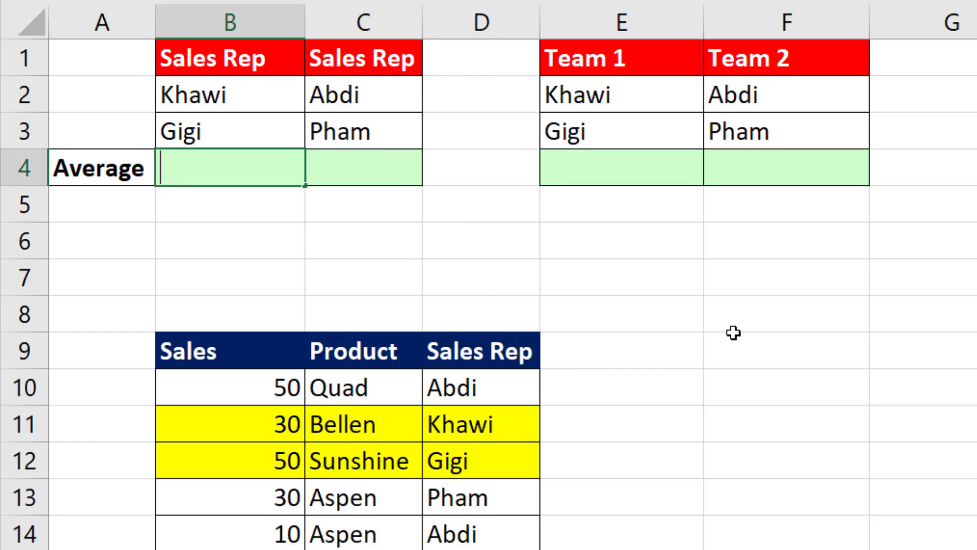
Enter =DAVERAGE($B$9:$D$20,1,B1:B3) in B4 to average sales with the B1:B3 criteria
type("=dav")
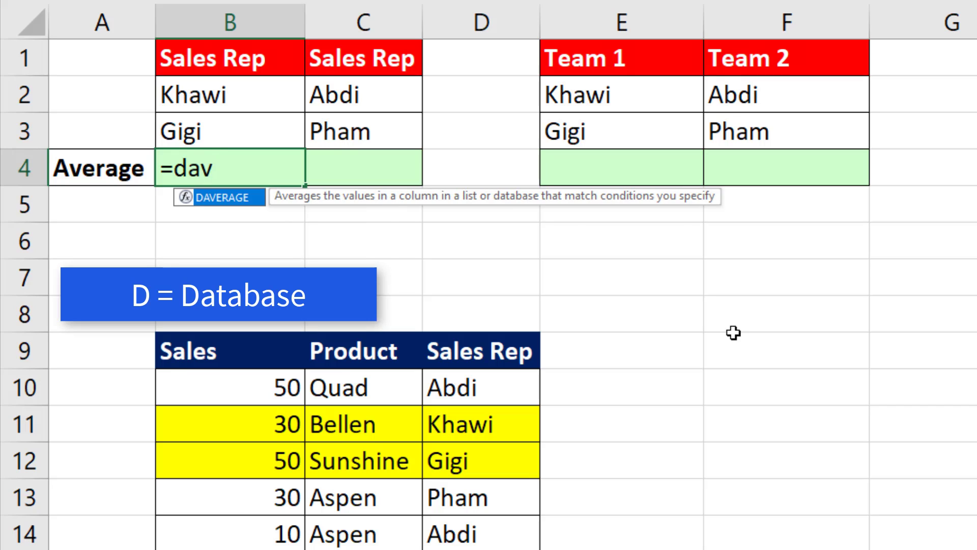
key("Tab")
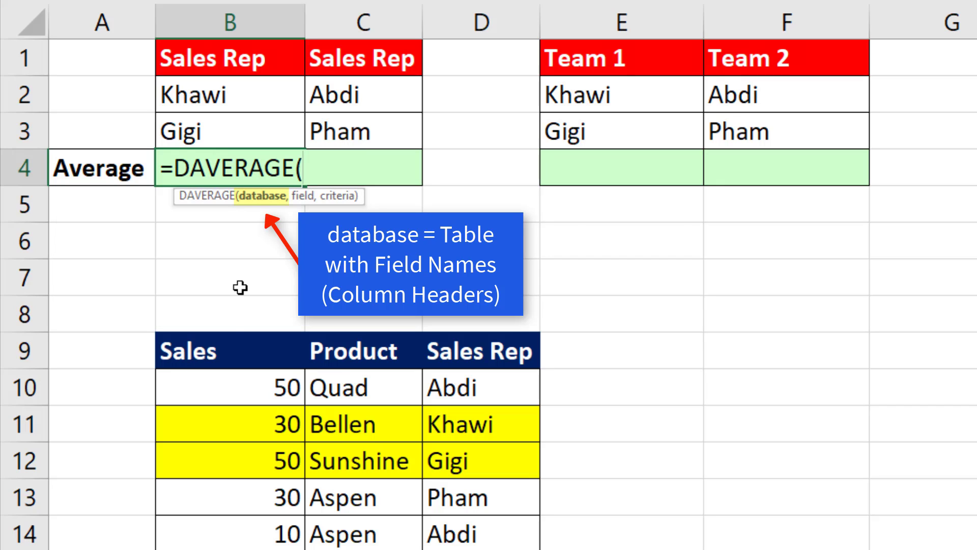
left_click_drag(206, 346, 480, 549)
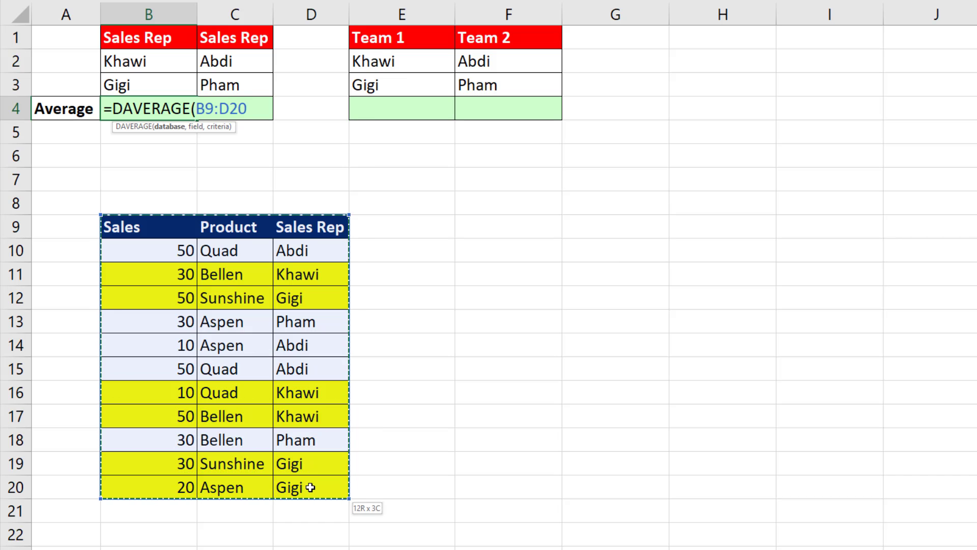
key("F4")
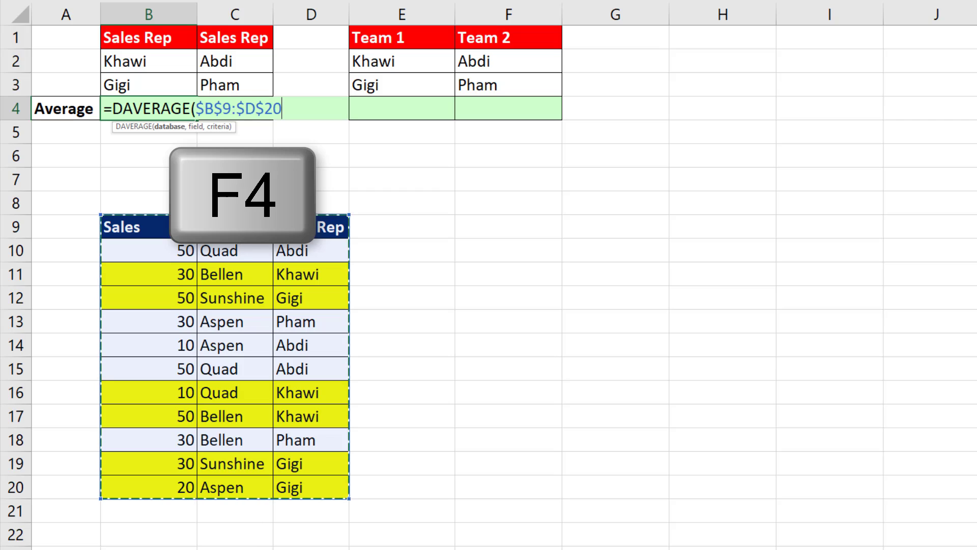
type(",")
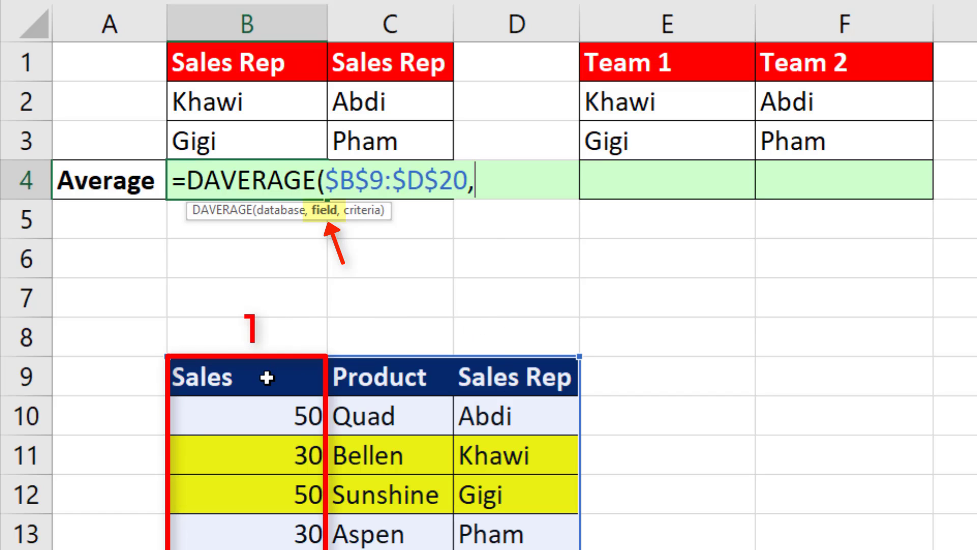
type("1")
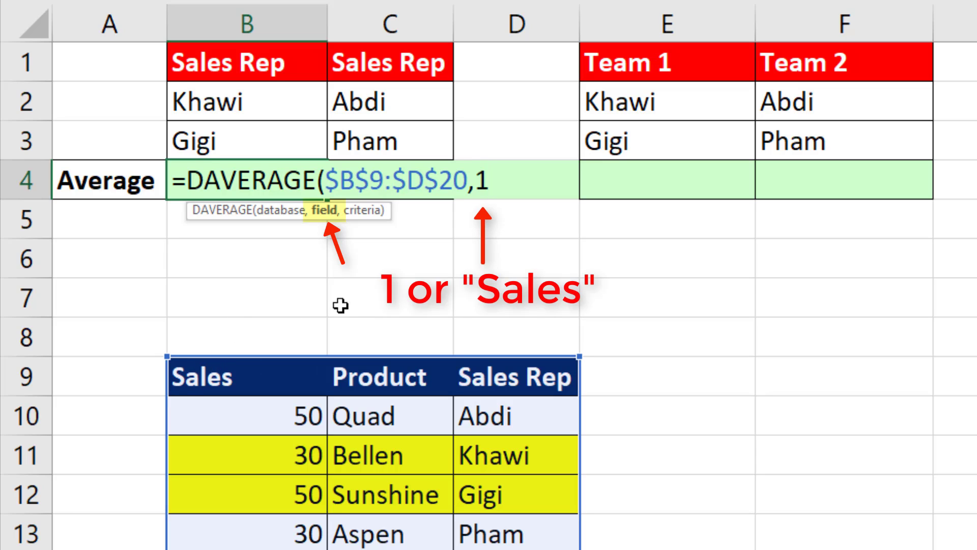
type(",")
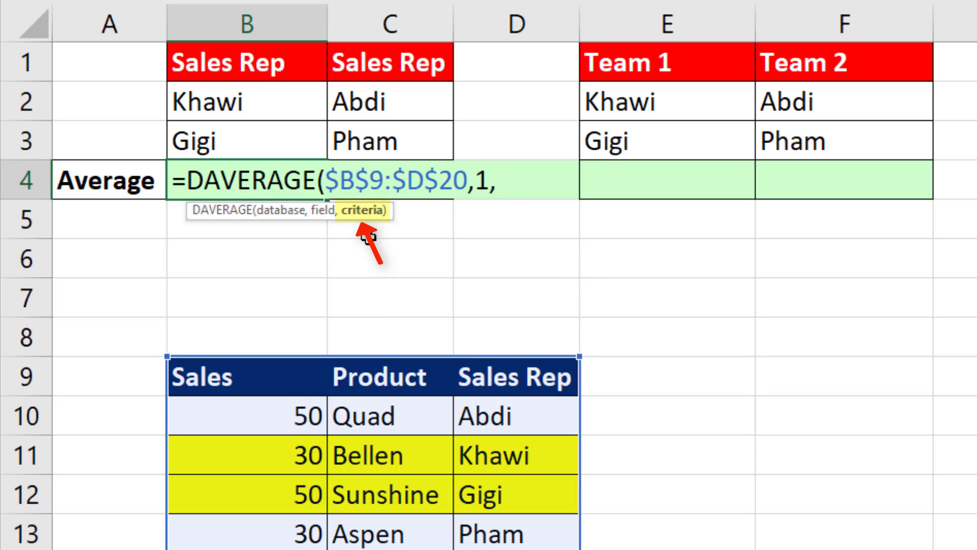
left_click(240, 65)
left_click_drag(241, 64, 240, 133)
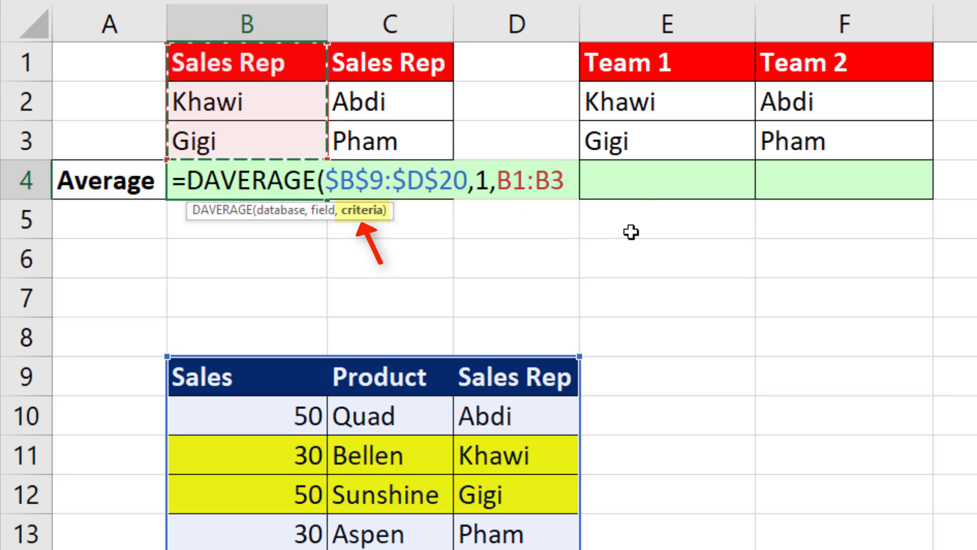
type(")")
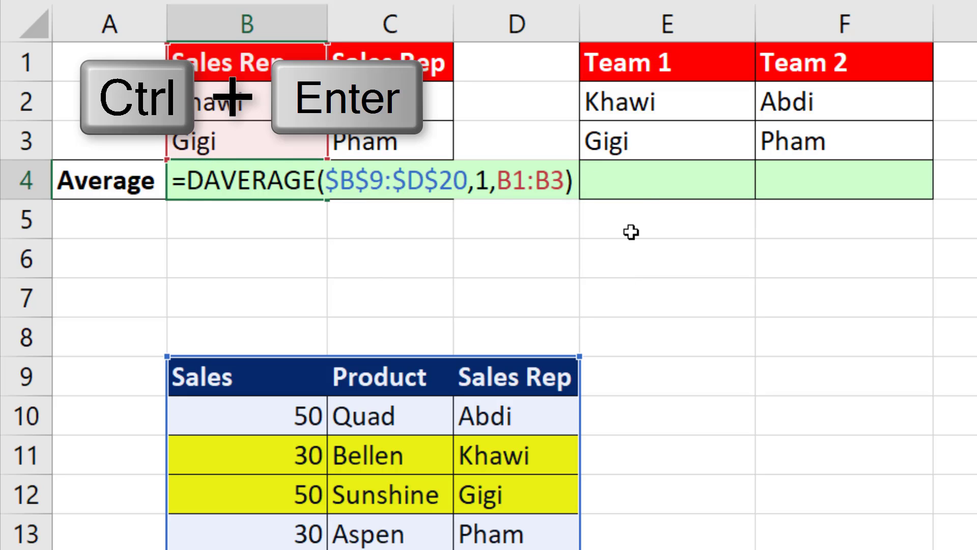
key("ctrl+Return")
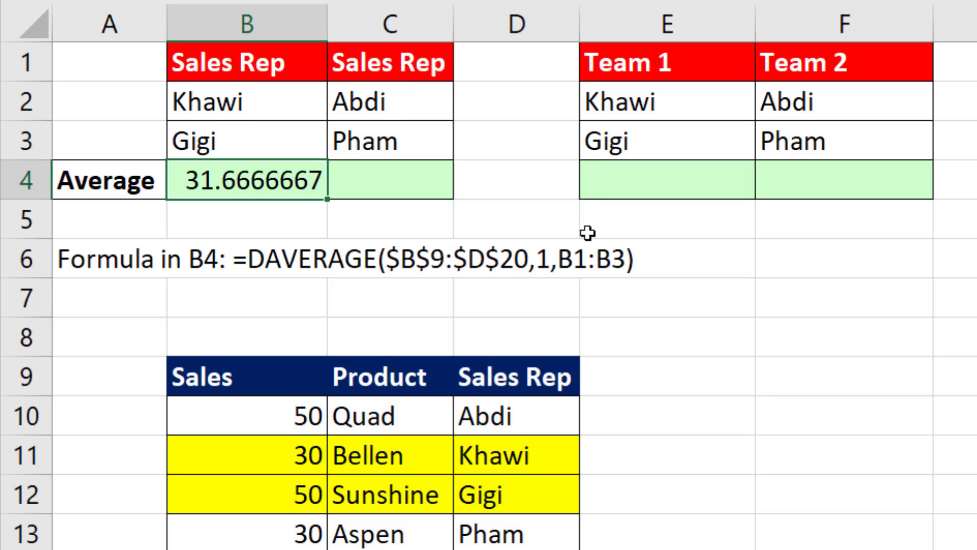
Copy the B4 formula into C4 and inspect C4's copied formula, which returns 34
left_click_drag(329, 200, 429, 193)
left_click(417, 178)
key("F2")
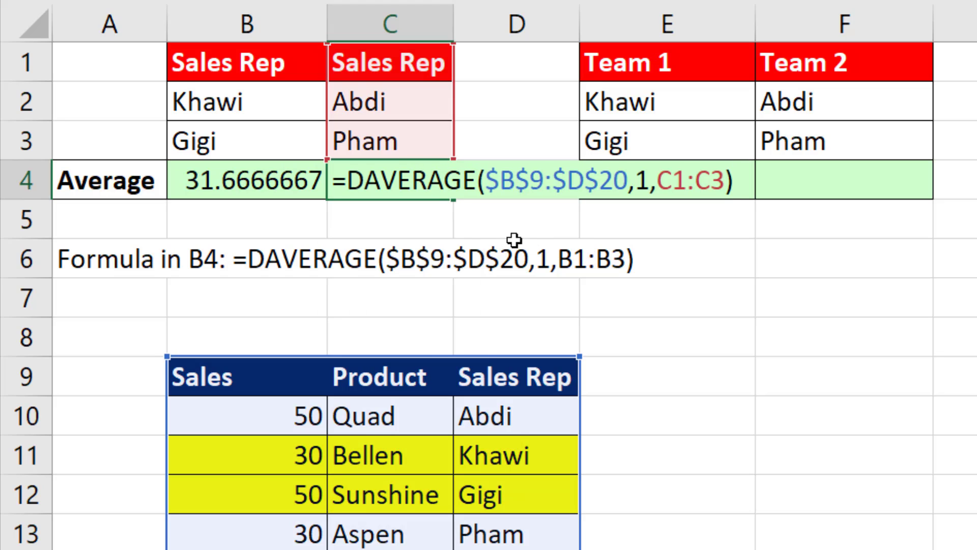
left_click(662, 181)
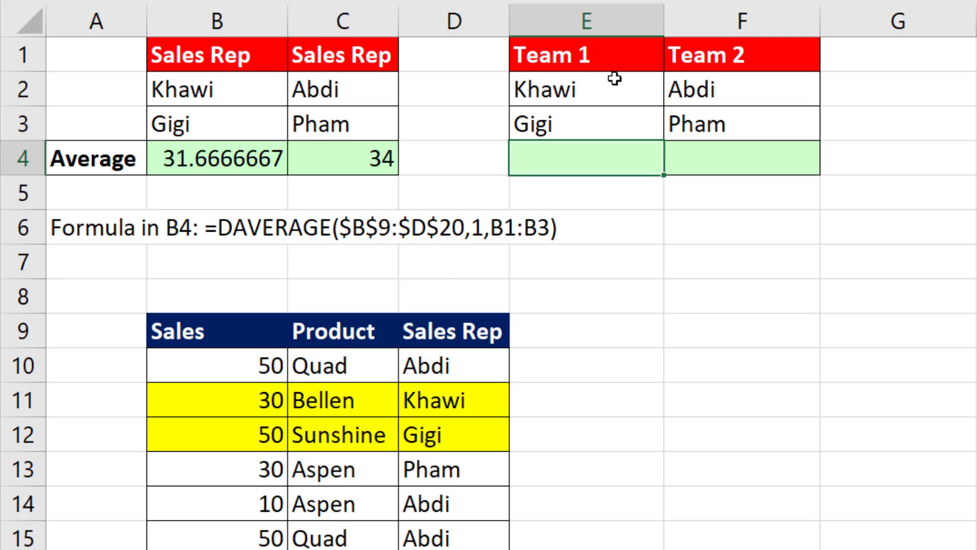
Discard an AVERAGEIFS attempt and start E4 as =AVERAGE(IF(($D$10:$D$20=E2
type("=AVERAGEIFS(")
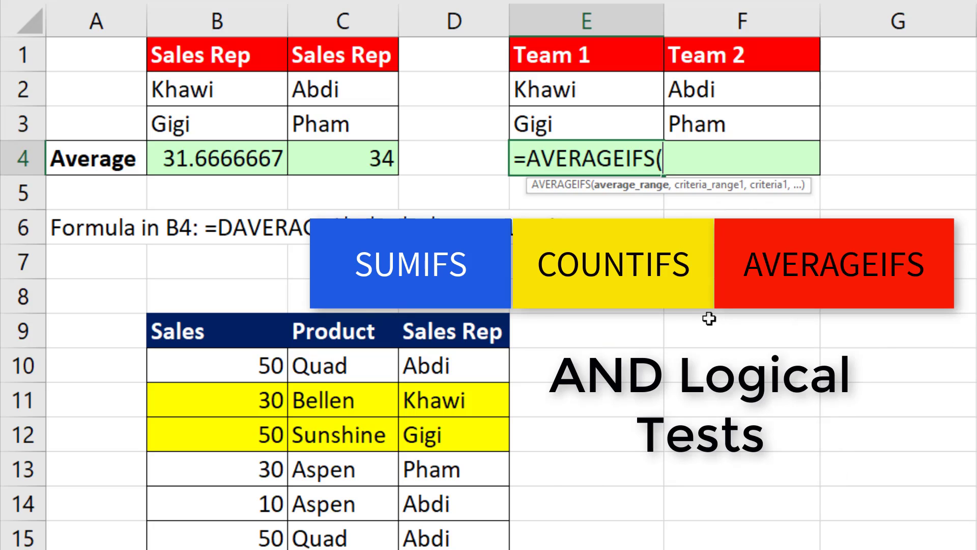
key("Escape")
type("=aver")
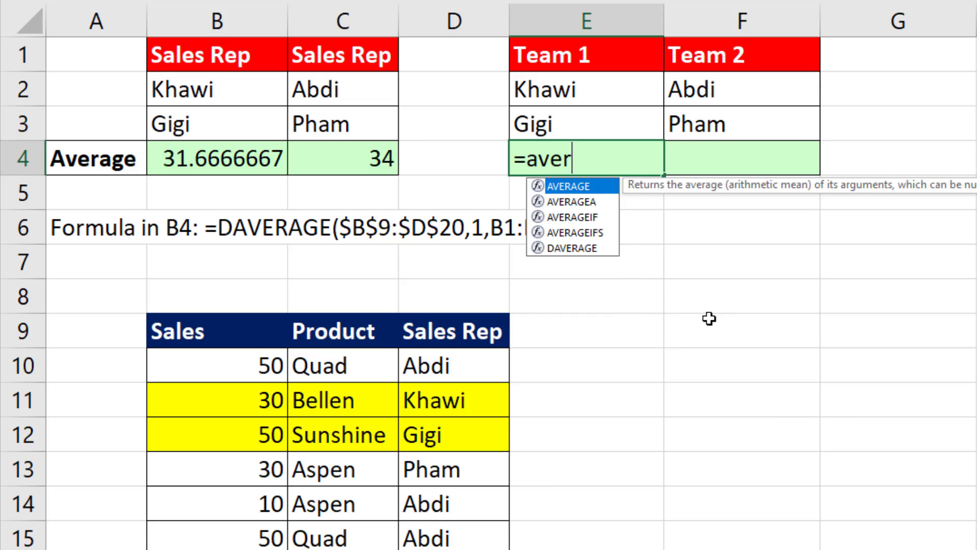
key("Tab")
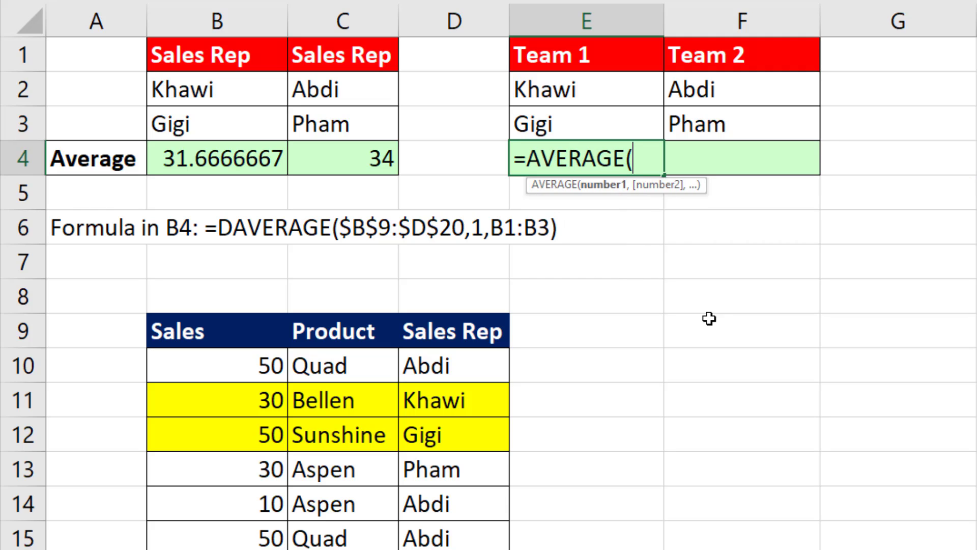
type("if")
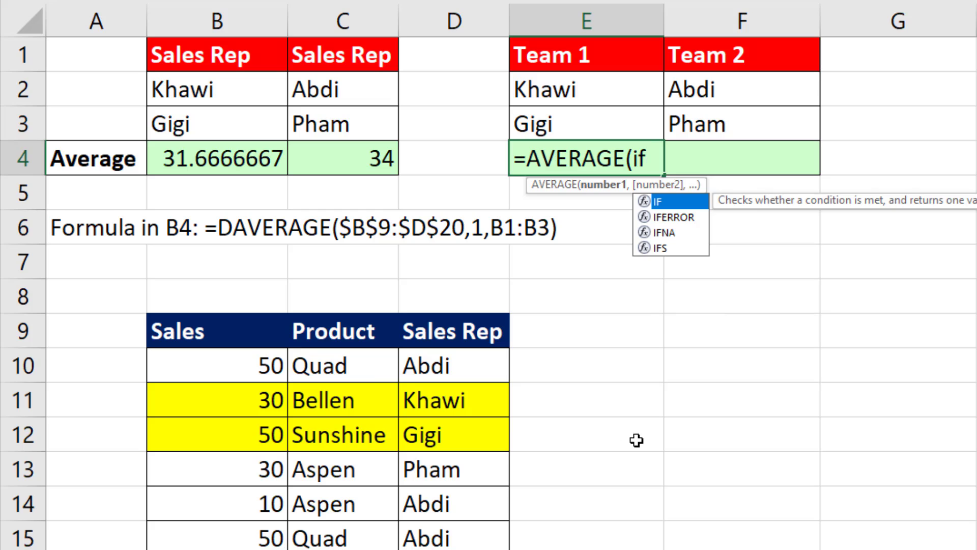
key("Tab")
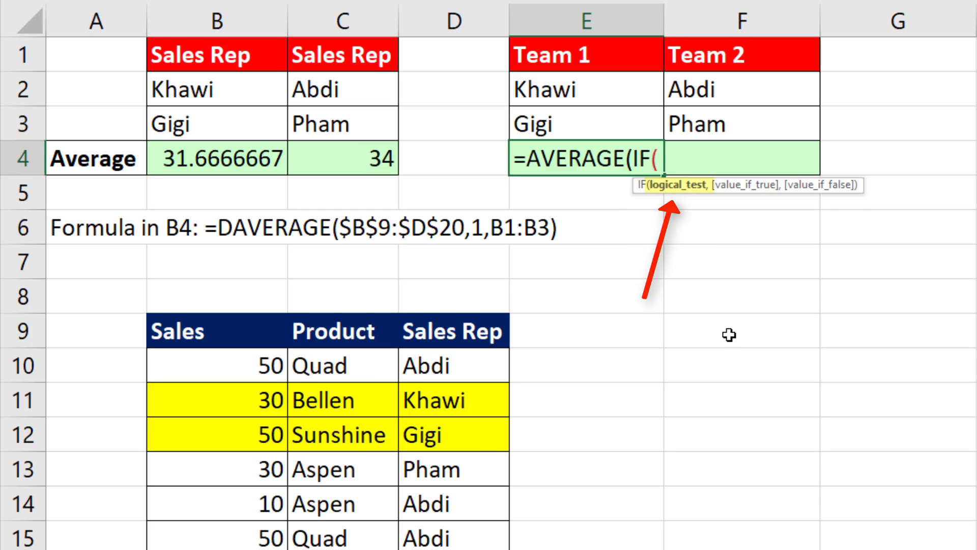
type("(")
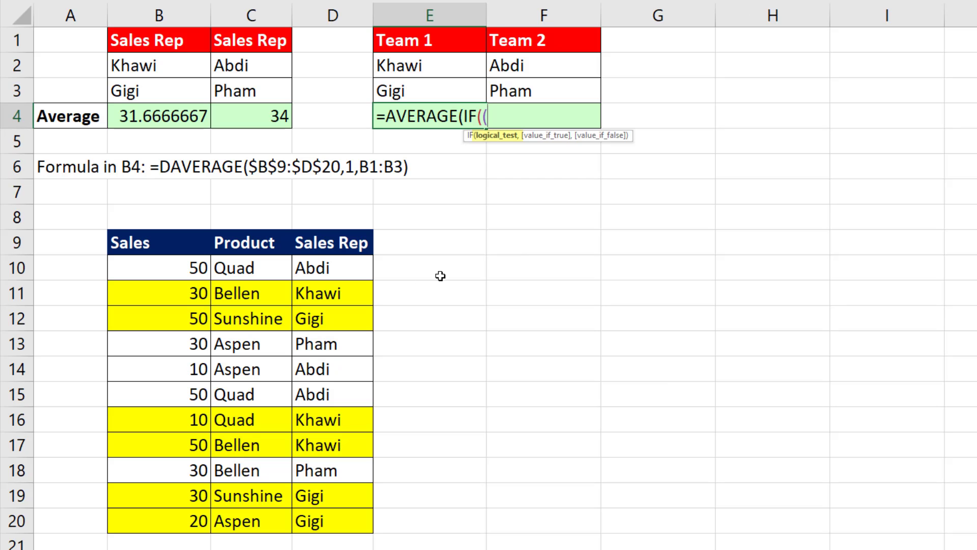
left_click_drag(426, 365, 311, 512)
key("F4")
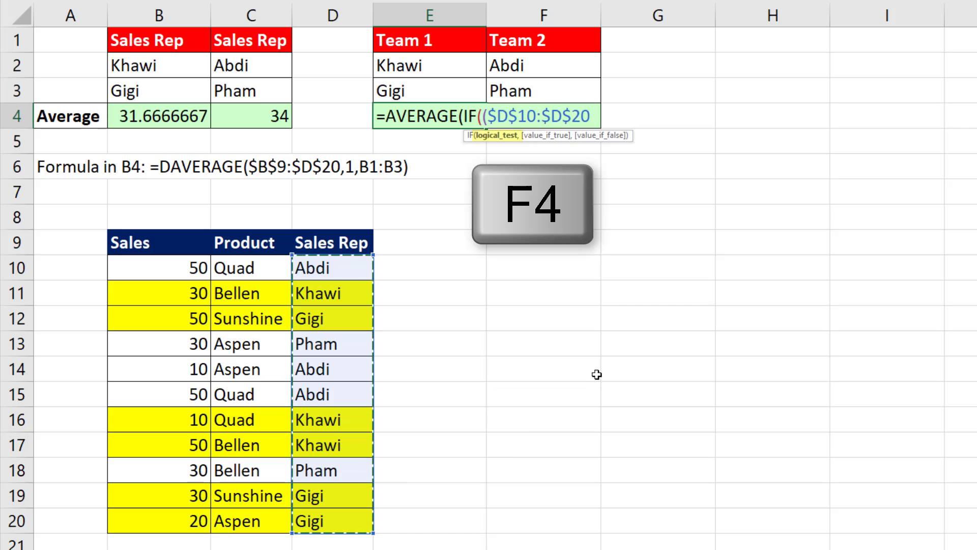
type("=")
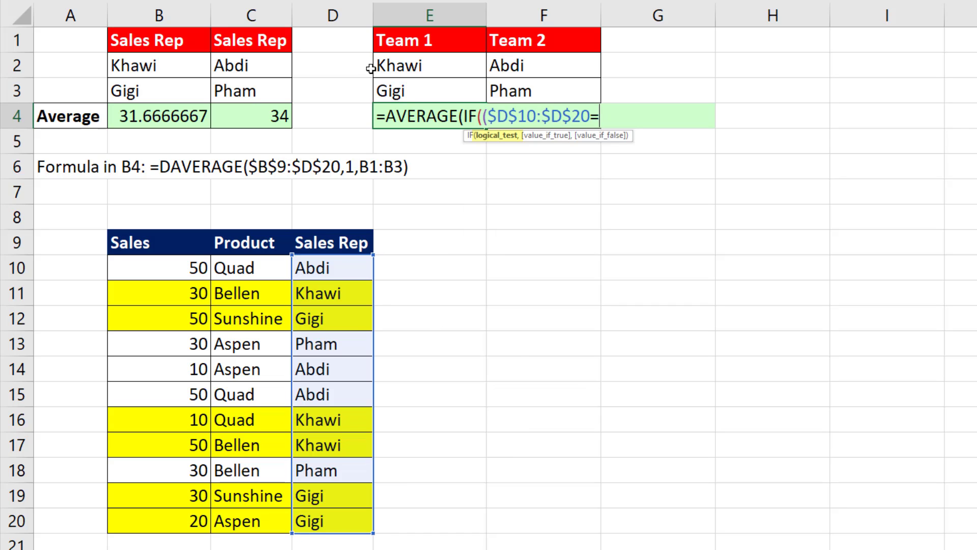
left_click(405, 64)
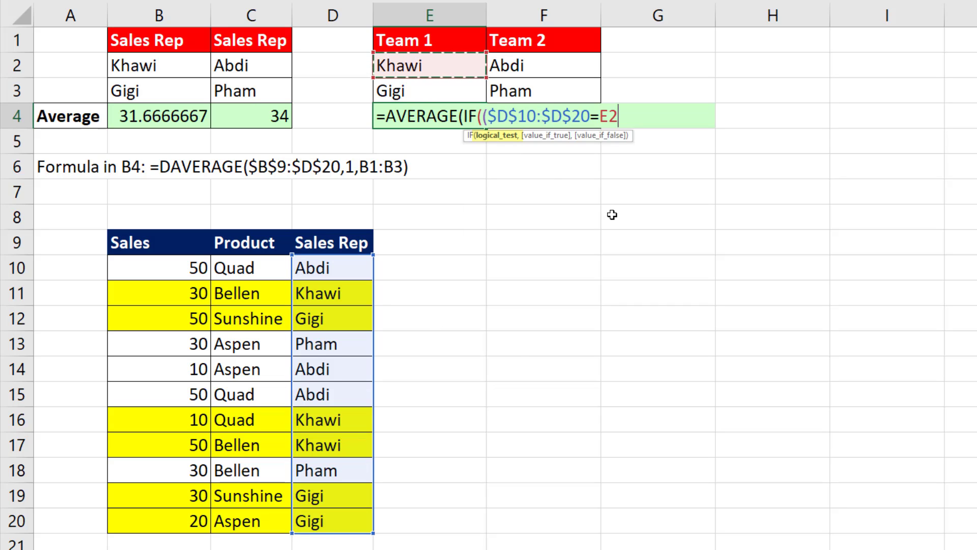
Close the first test ($D$10:$D$20=E2) and preview its TRUE/FALSE array with F9, then undo
type(")")
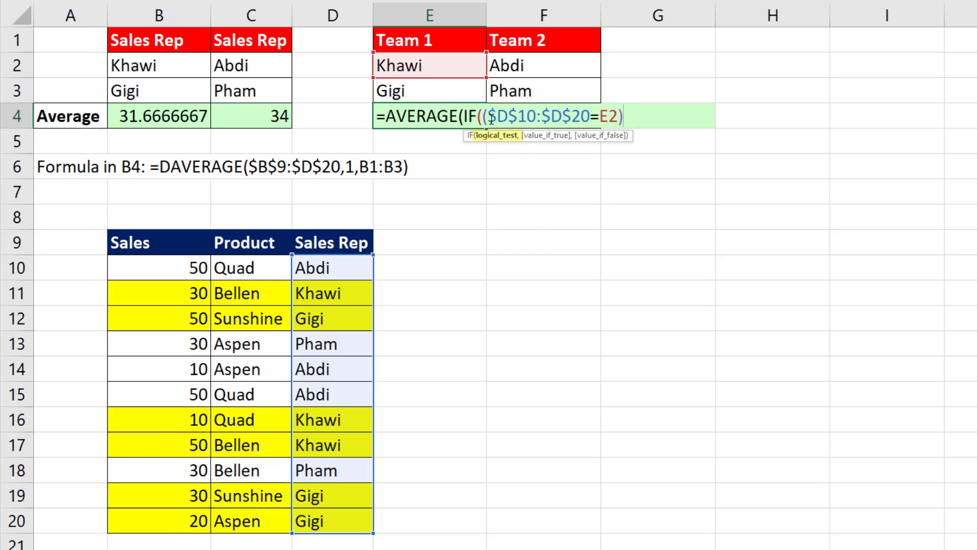
left_click_drag(481, 117, 624, 116)
key("F9")
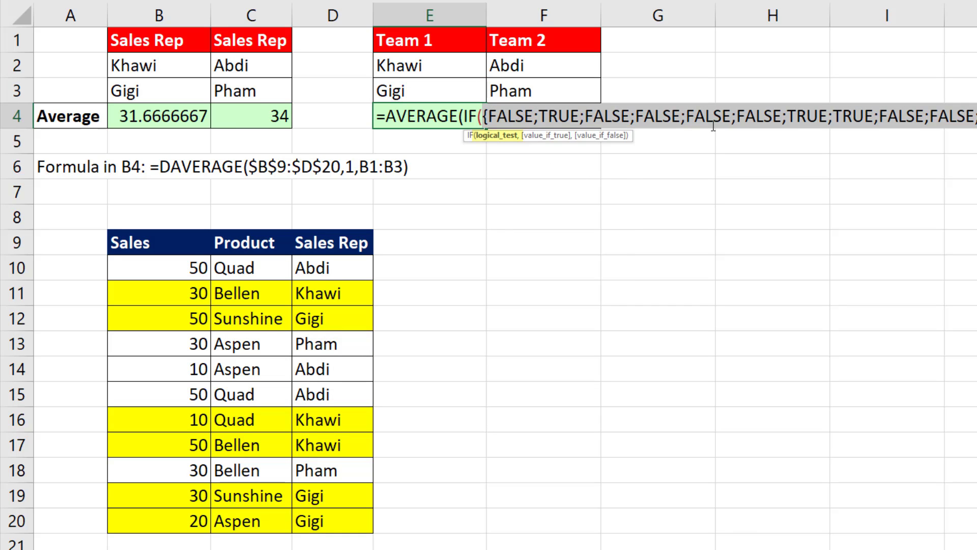
key("ctrl+z")
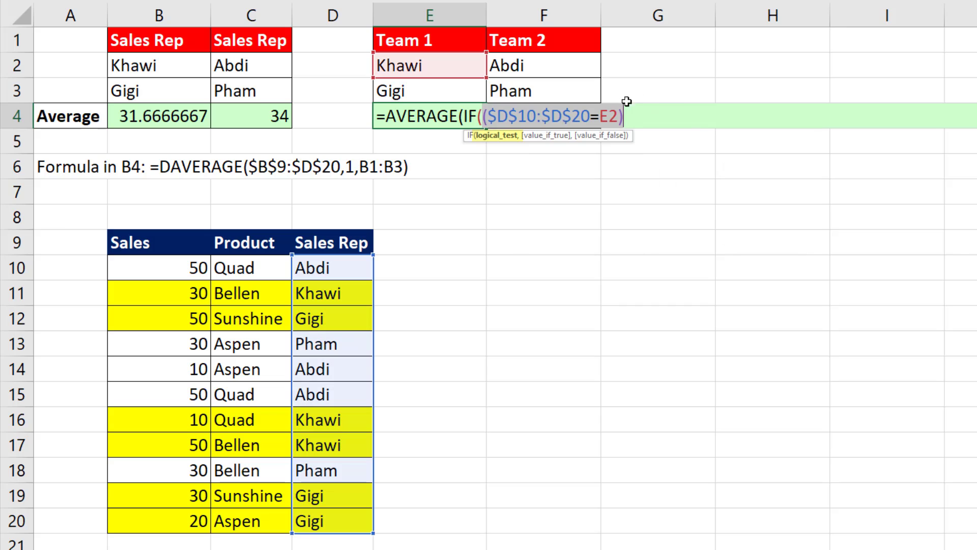
left_click(625, 116)
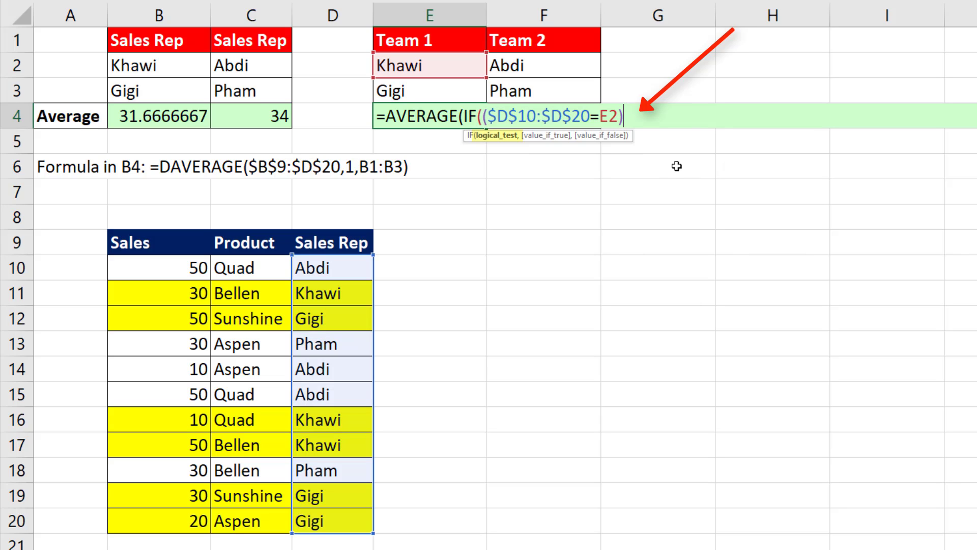
Add the second test ($D$10:$D$20=E3), preview it with F9, and restore it
type("*")
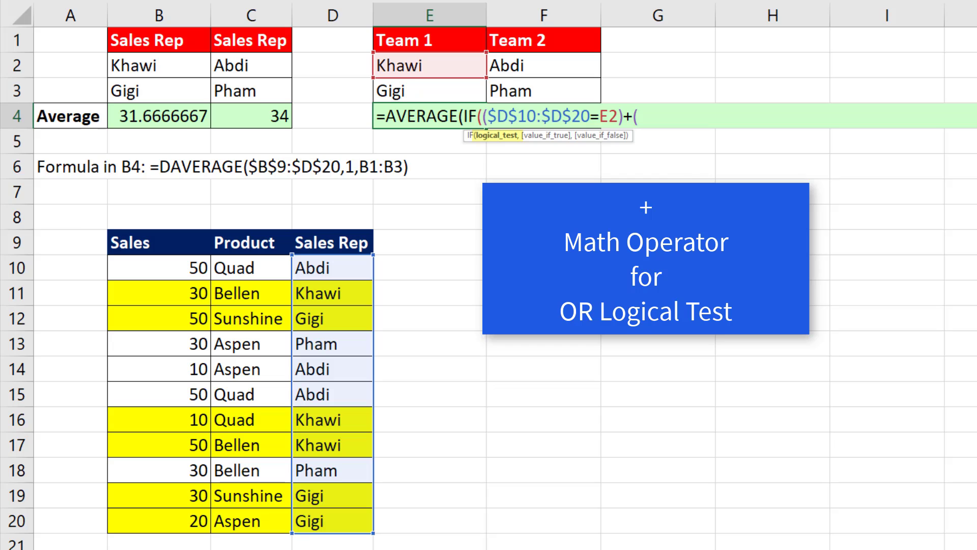
left_click_drag(328, 268, 332, 521)
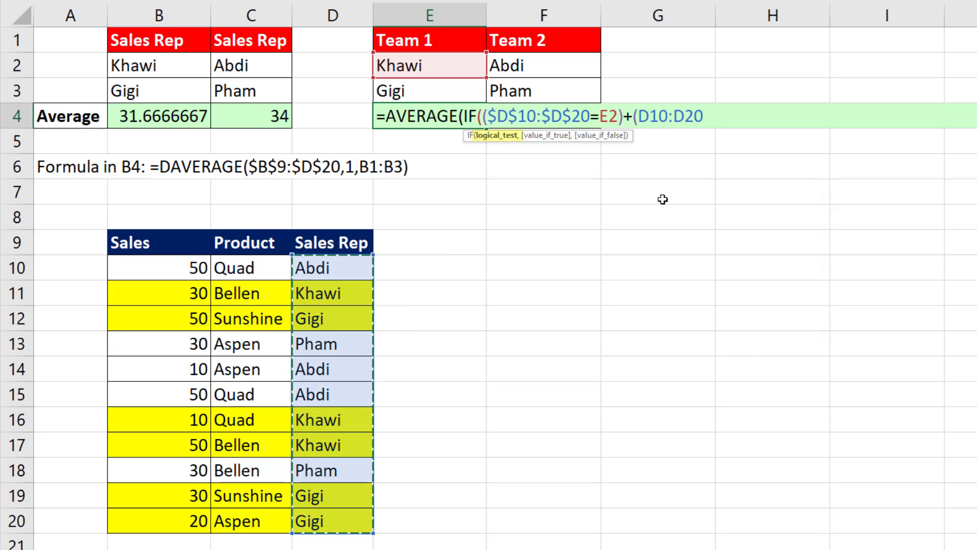
key("F4")
type("=")
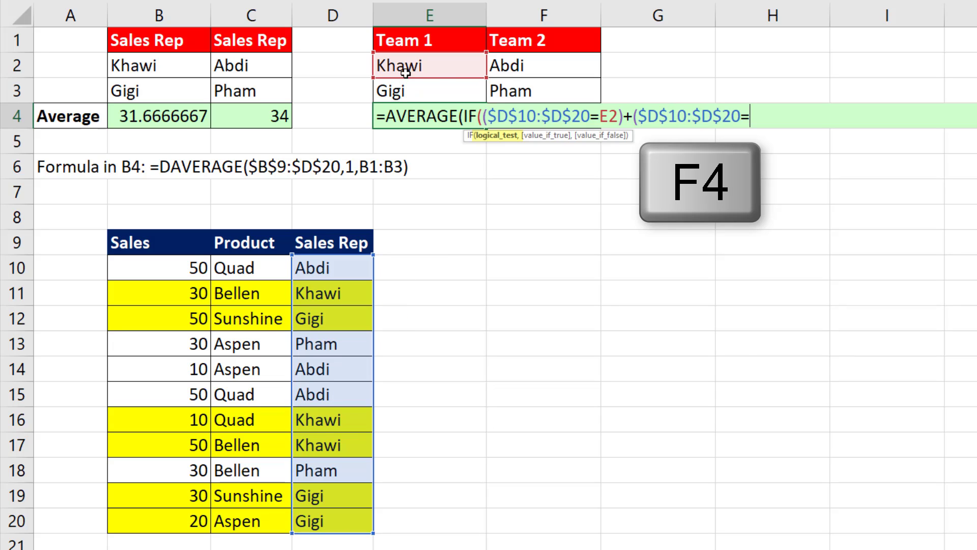
left_click(383, 90)
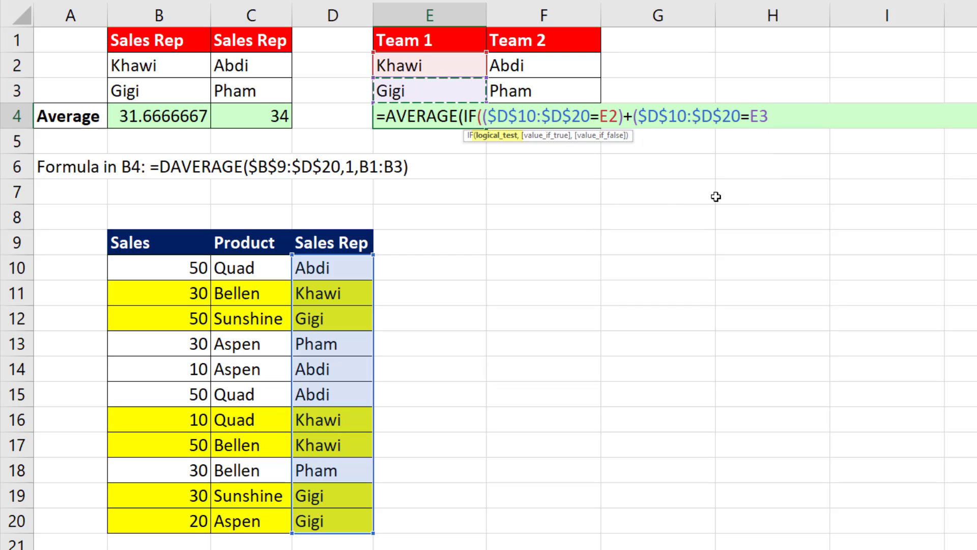
type(")")
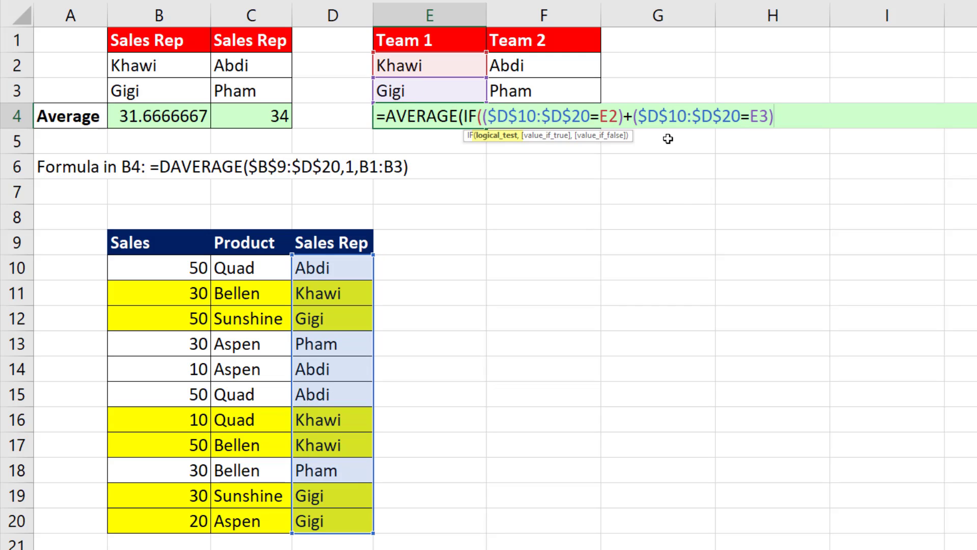
left_click_drag(633, 116, 701, 116)
left_click_drag(872, 137, 967, 148)
key("F9")
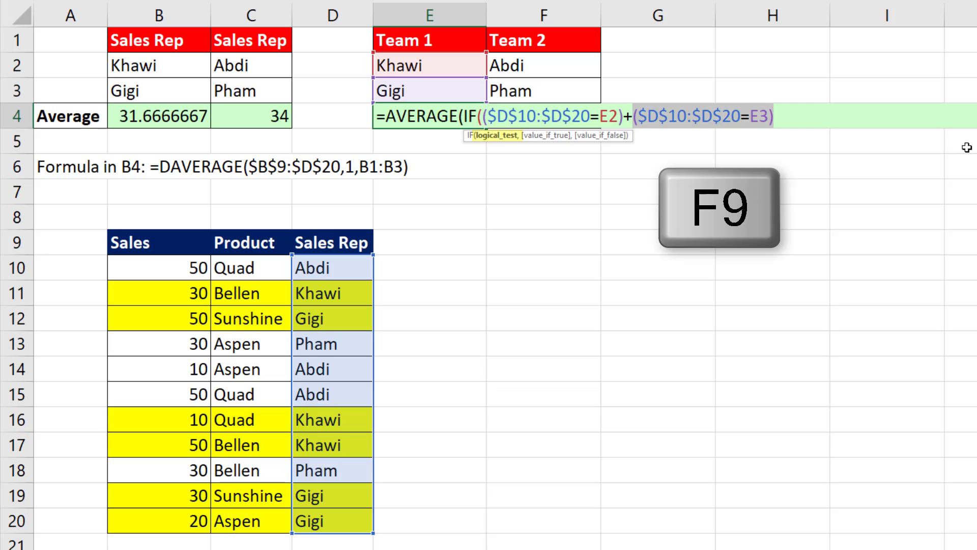
key("ctrl+z")
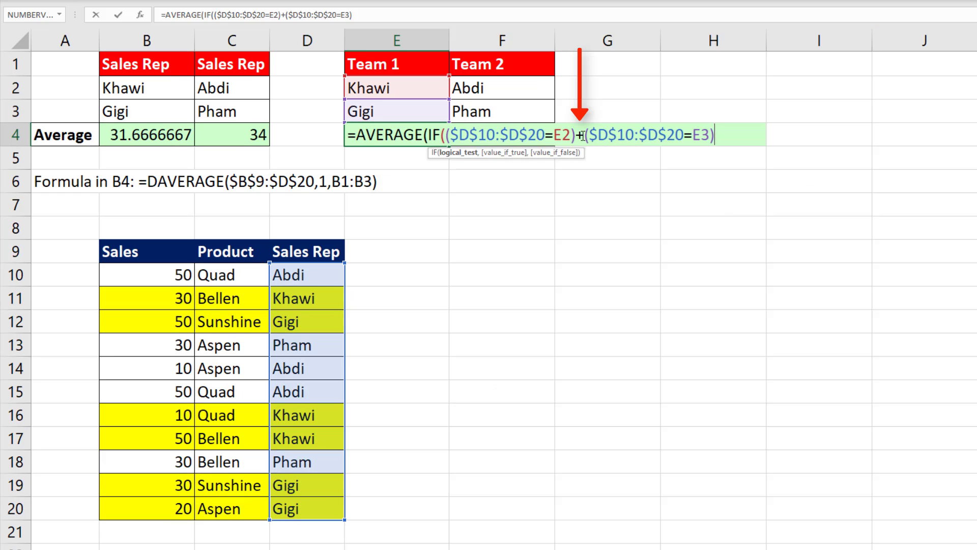
left_click_drag(576, 135, 584, 137)
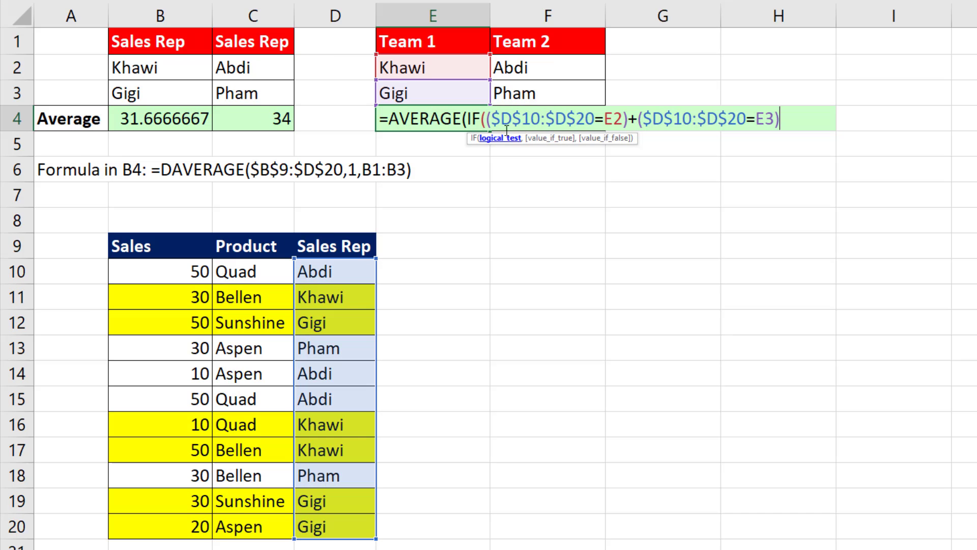
left_click(448, 137)
Preview the combined OR test of IF as a 0/1 array with F9, then restore it
left_click_drag(490, 119, 629, 124)
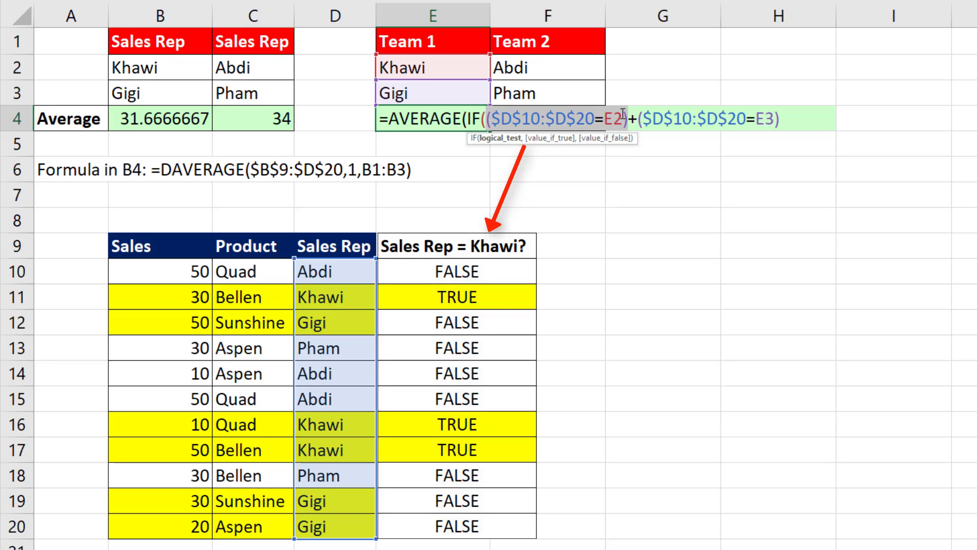
left_click_drag(638, 119, 787, 130)
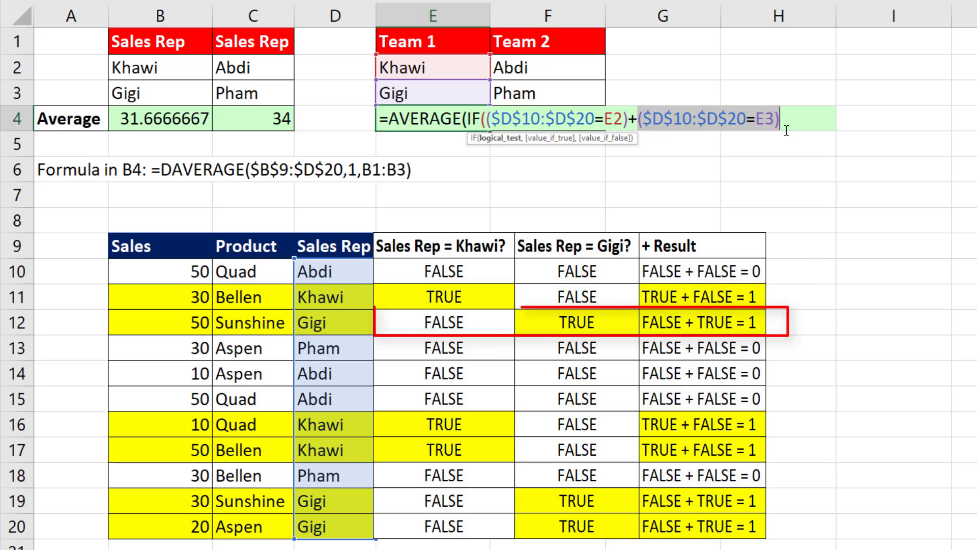
left_click(494, 144)
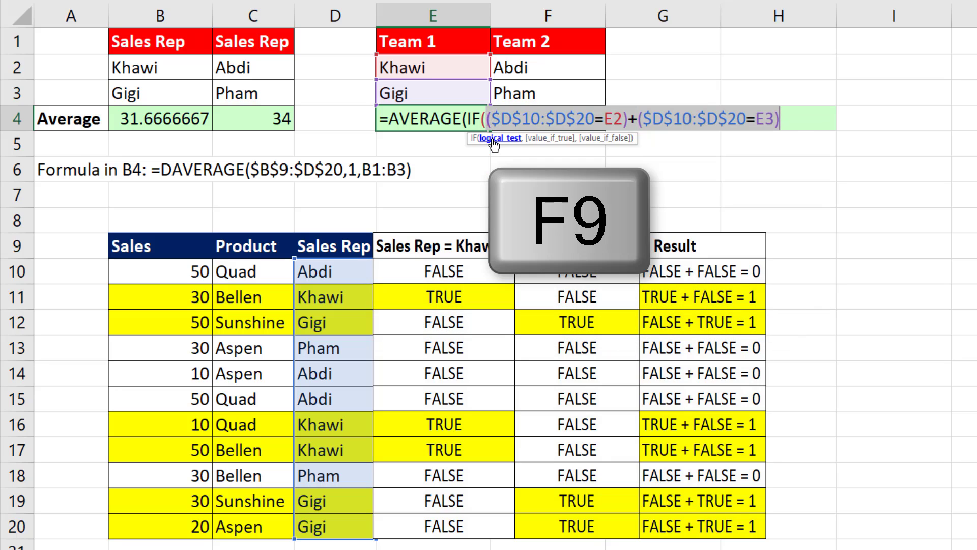
key("F9")
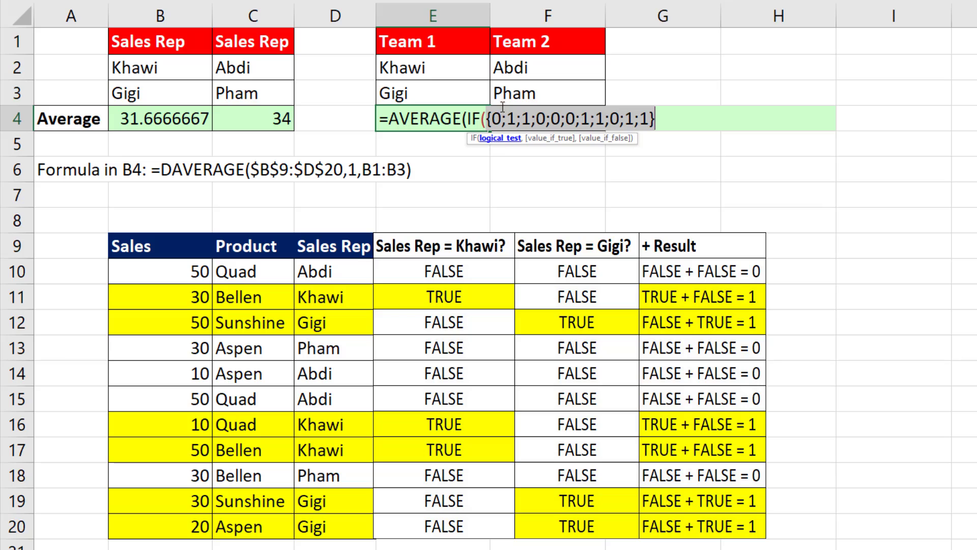
key("ctrl+z")
key("ctrl+z")
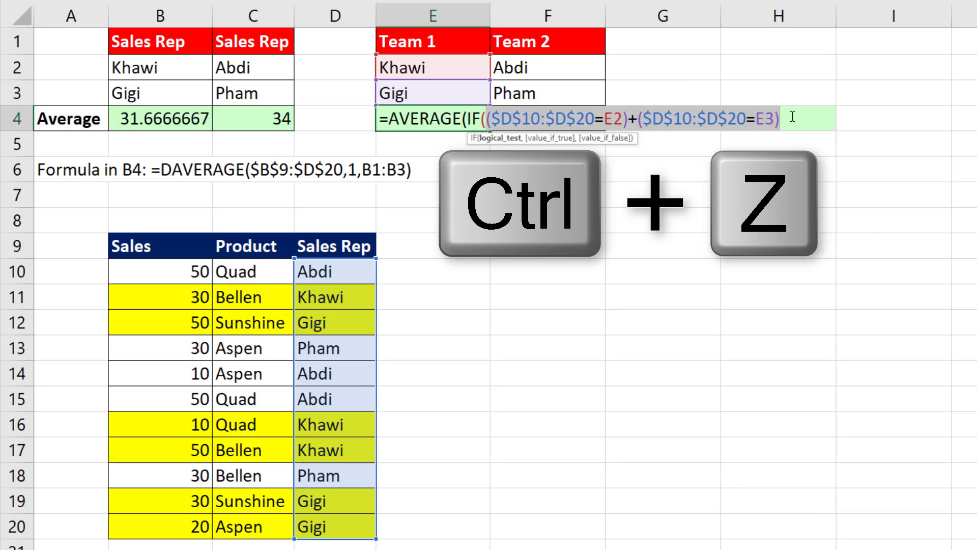
Supply $B$10:$B$20 as the values to average, preview the IF part, and close both functions
type(",")
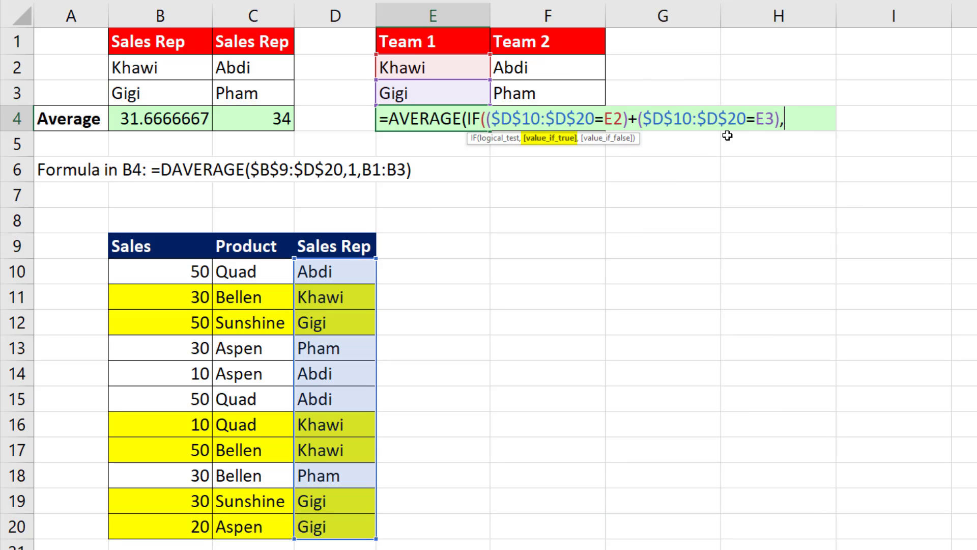
left_click_drag(173, 270, 146, 521)
key("F4")
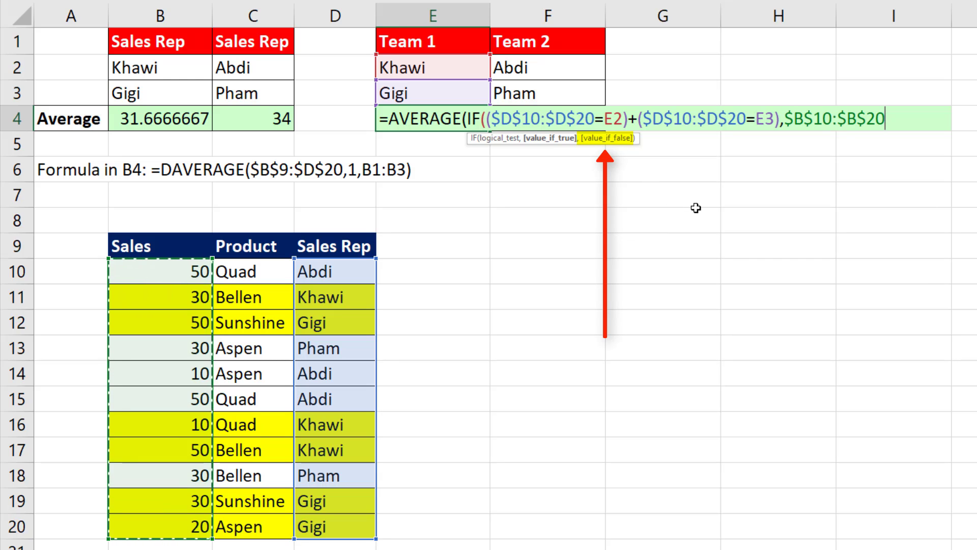
type(")")
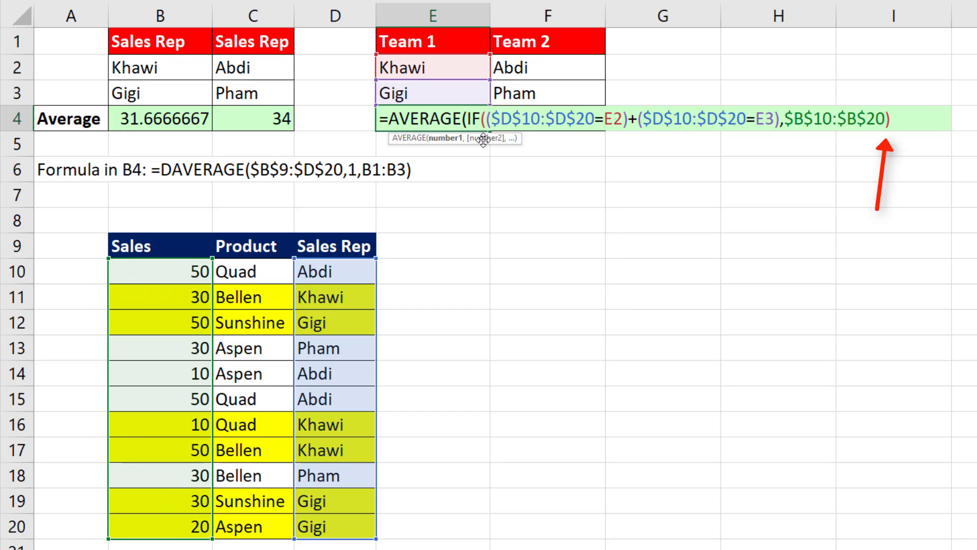
left_click(446, 138)
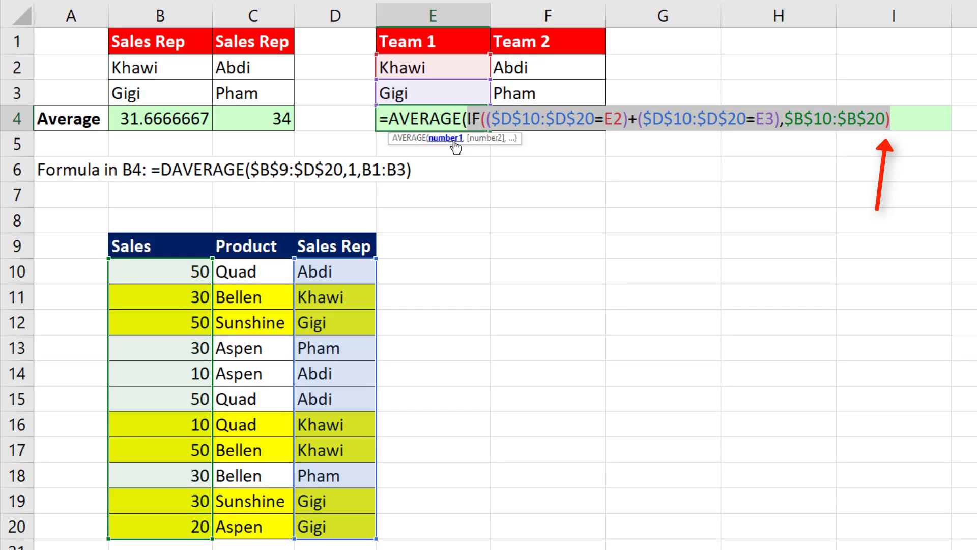
key("F9")
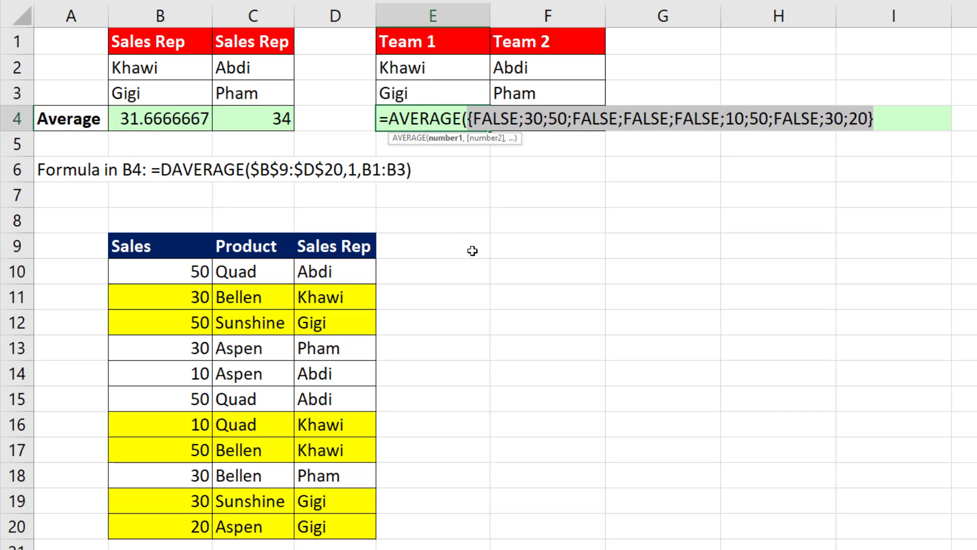
key("ctrl+z")
key("ctrl+z")
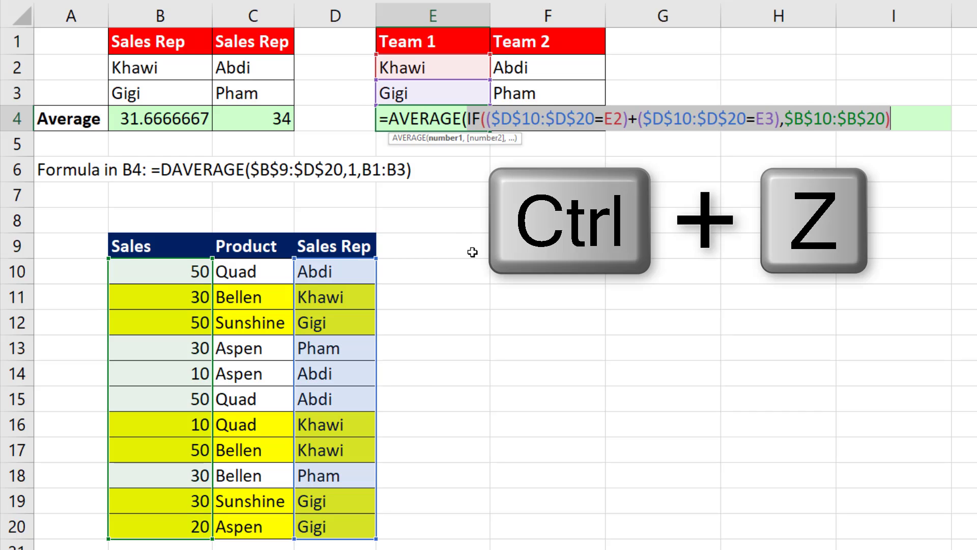
left_click(891, 121)
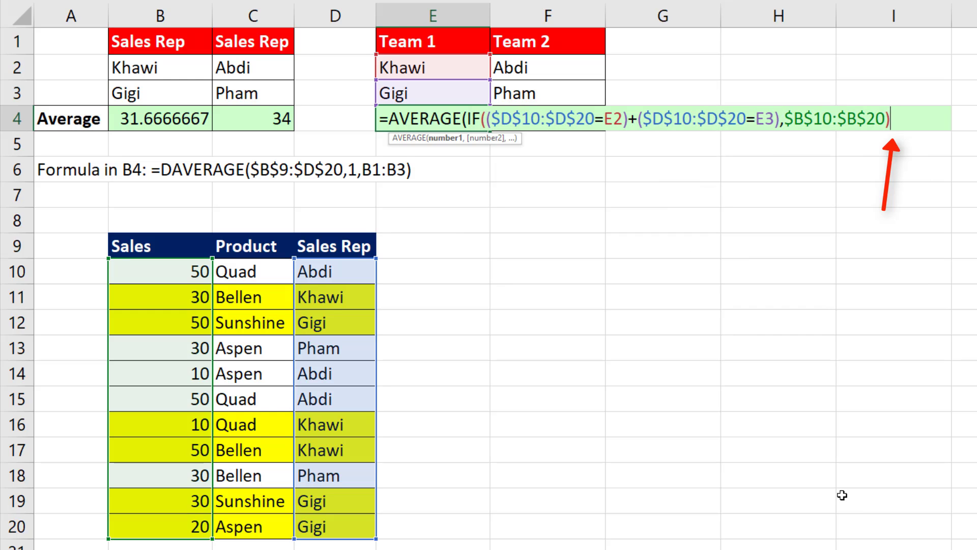
type(")")
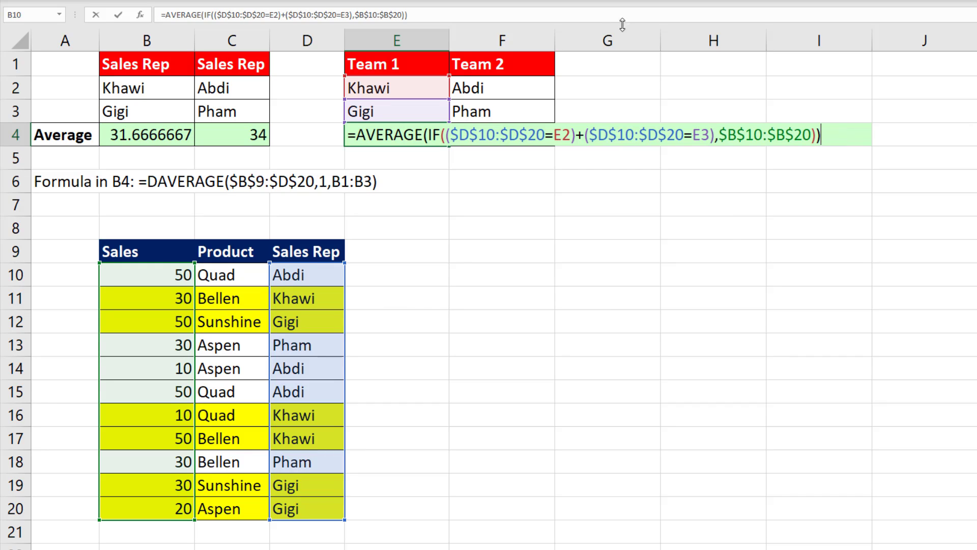
Enter the E4 formula as an array formula with Ctrl+Shift+Enter, returning 31.66666667
left_click(459, 134)
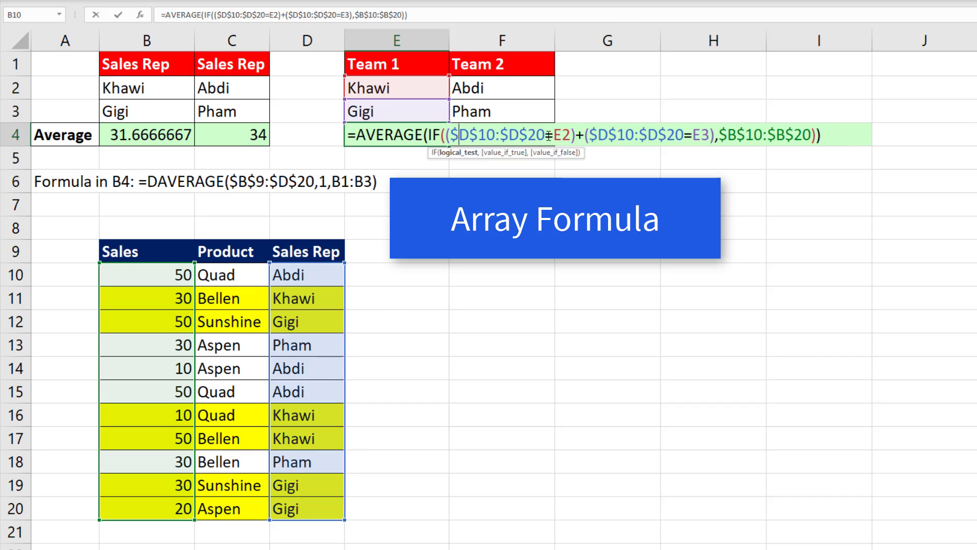
left_click_drag(546, 135, 553, 135)
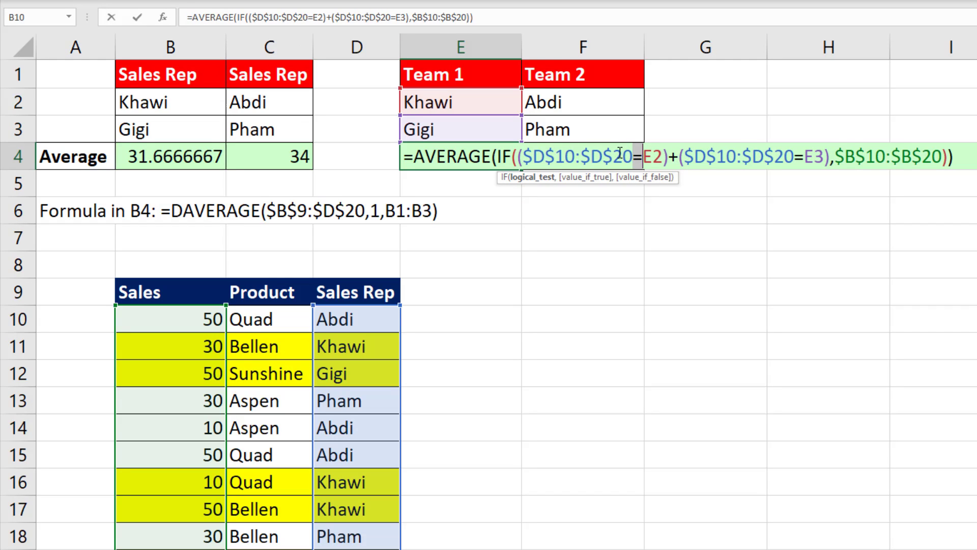
left_click(536, 133)
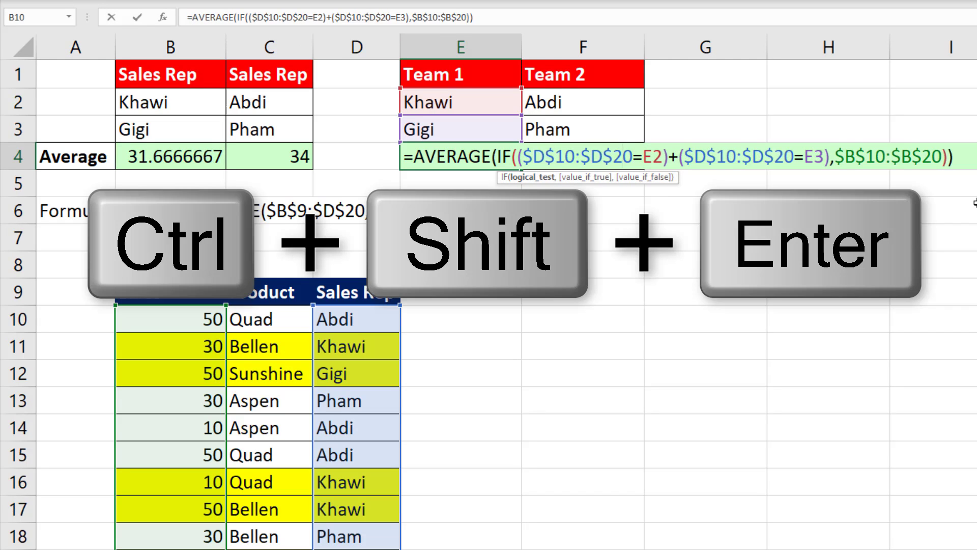
key("ctrl+shift+Return")
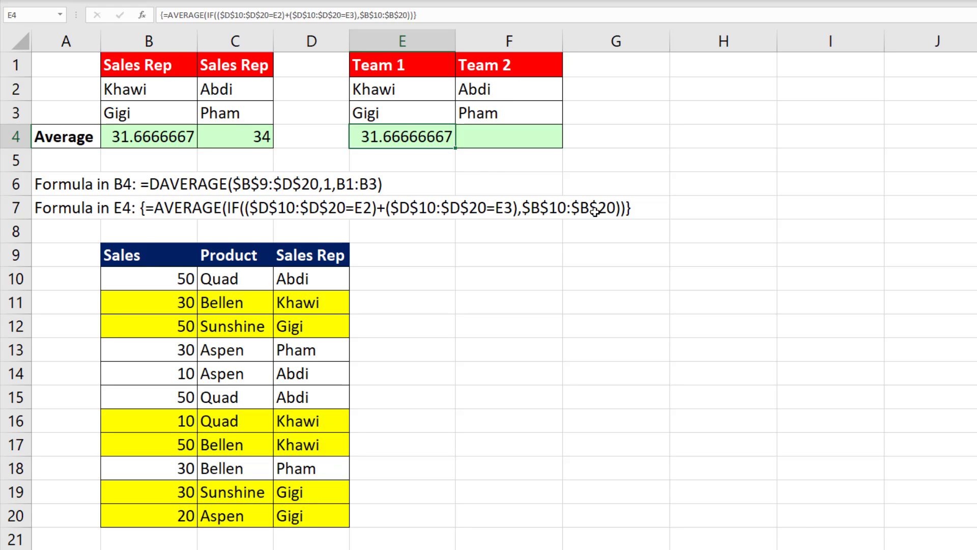
Re-enter E4 as a normal formula and copy it to F4, checking F4's references
key("F2")
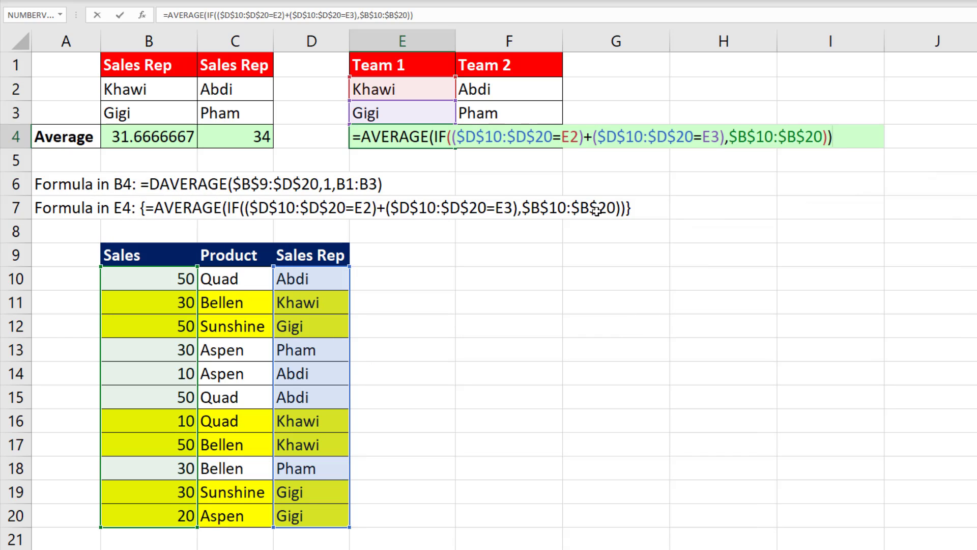
key("ctrl+Return")
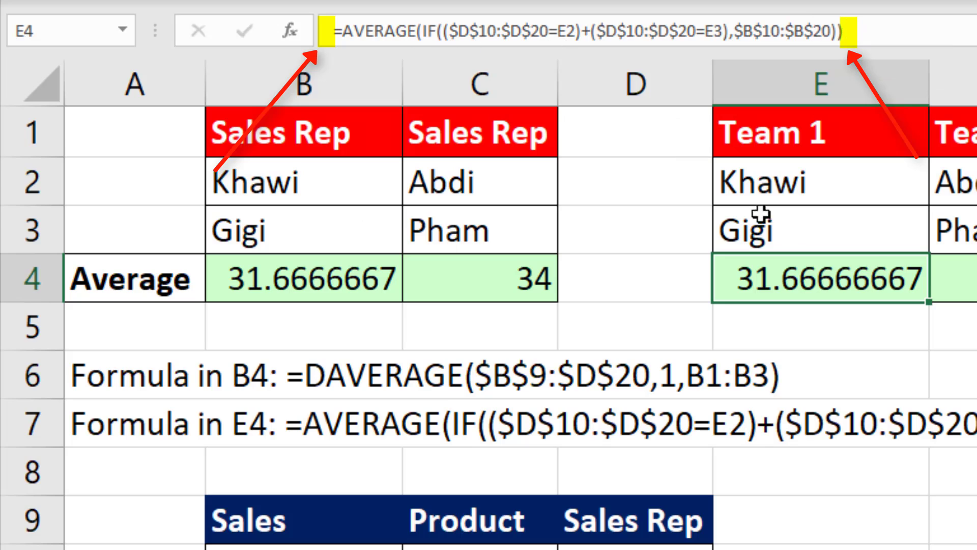
left_click_drag(930, 302, 976, 269)
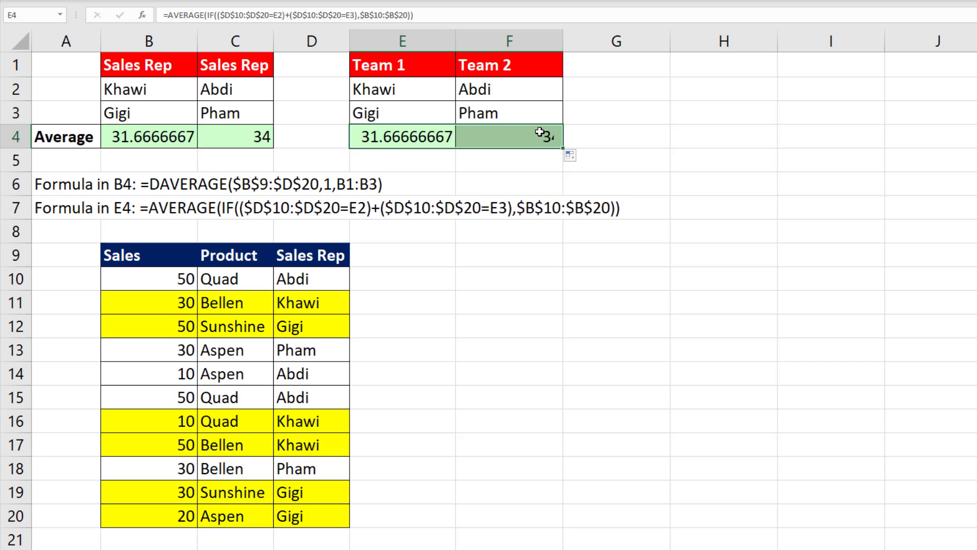
left_click(540, 132)
key("F2")
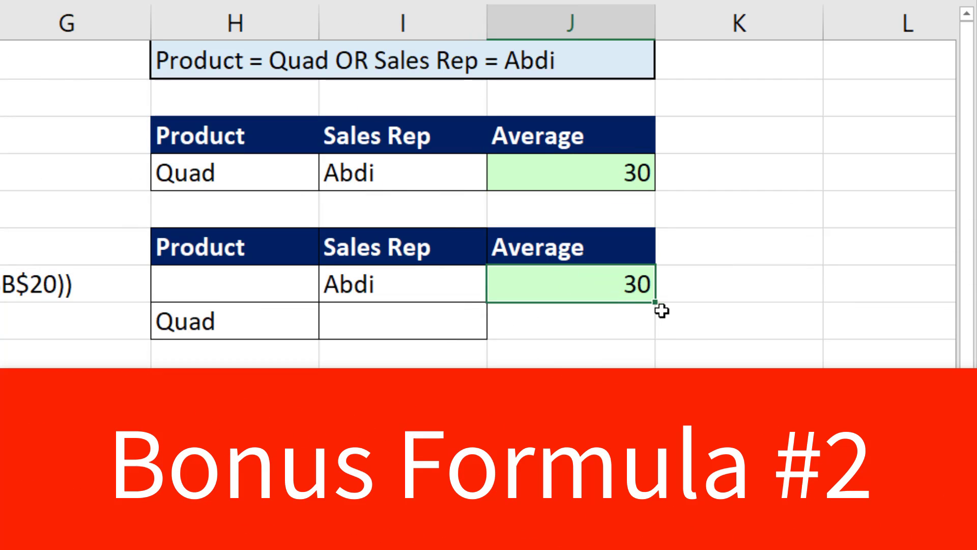
key("F2")
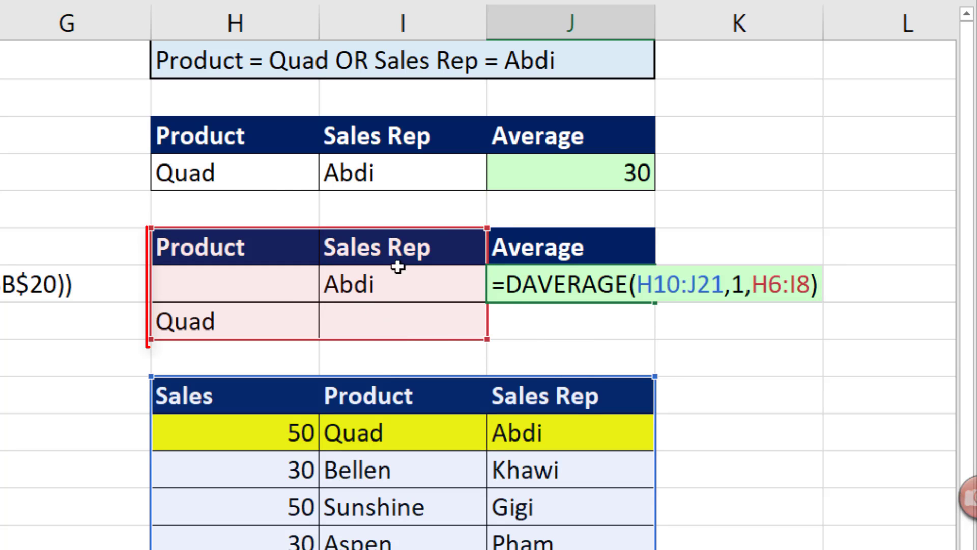
left_click(775, 279)
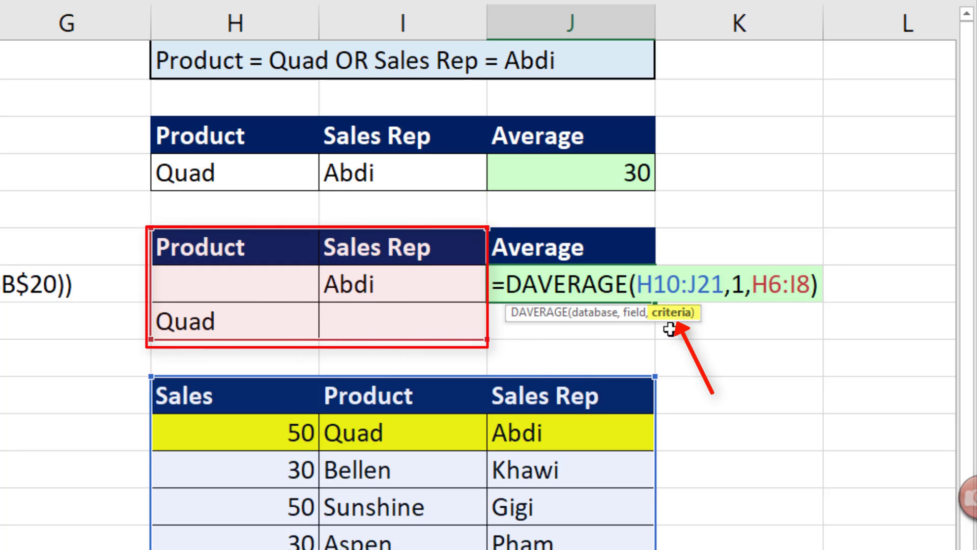
left_click(673, 312)
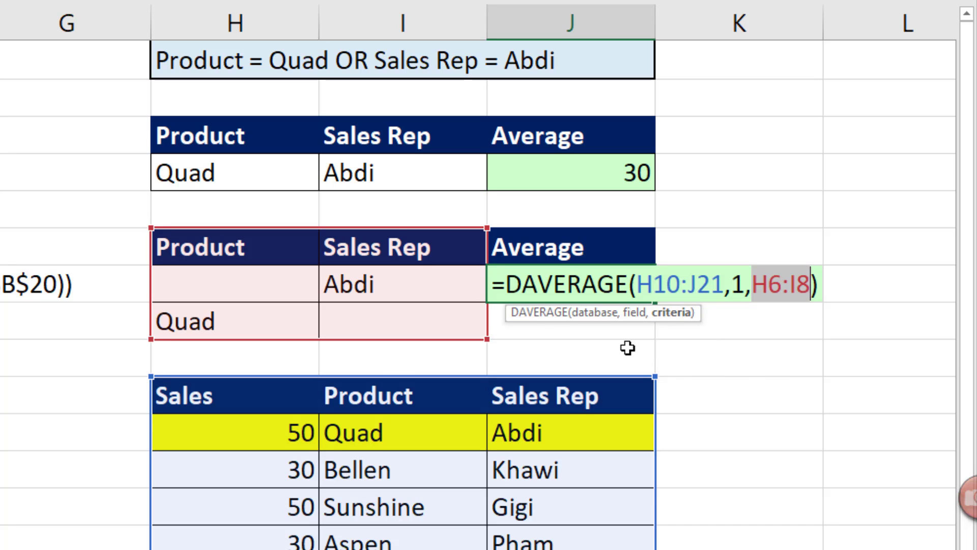
key("Escape")
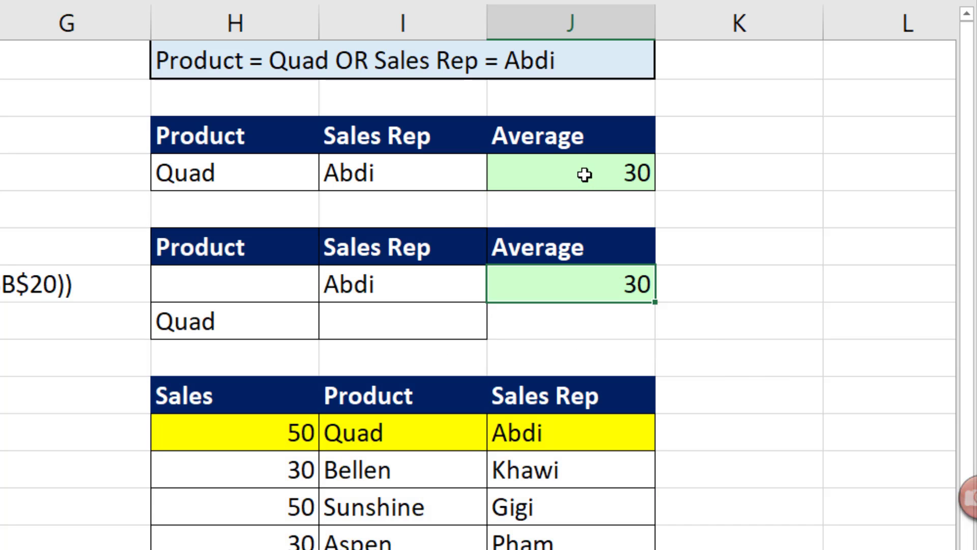
left_click(585, 175)
double_click(585, 174)
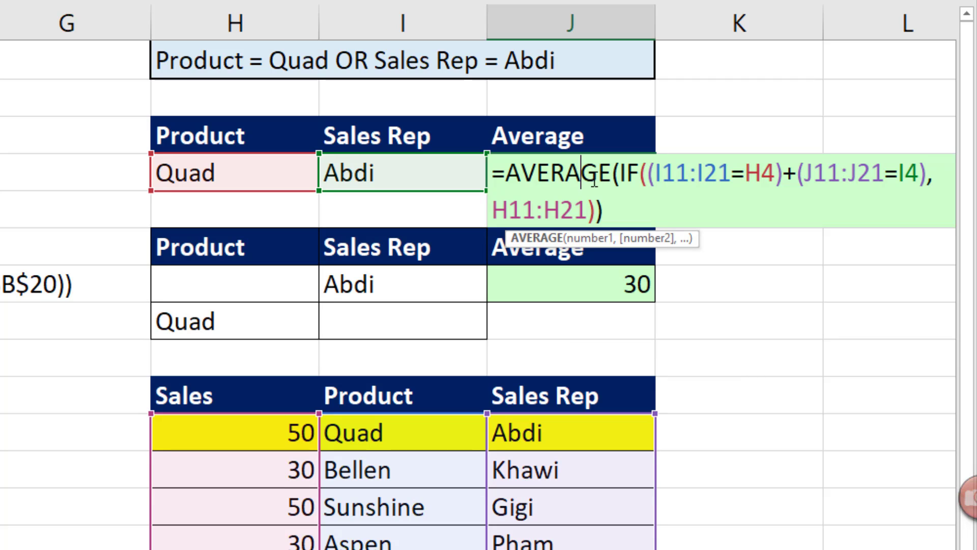